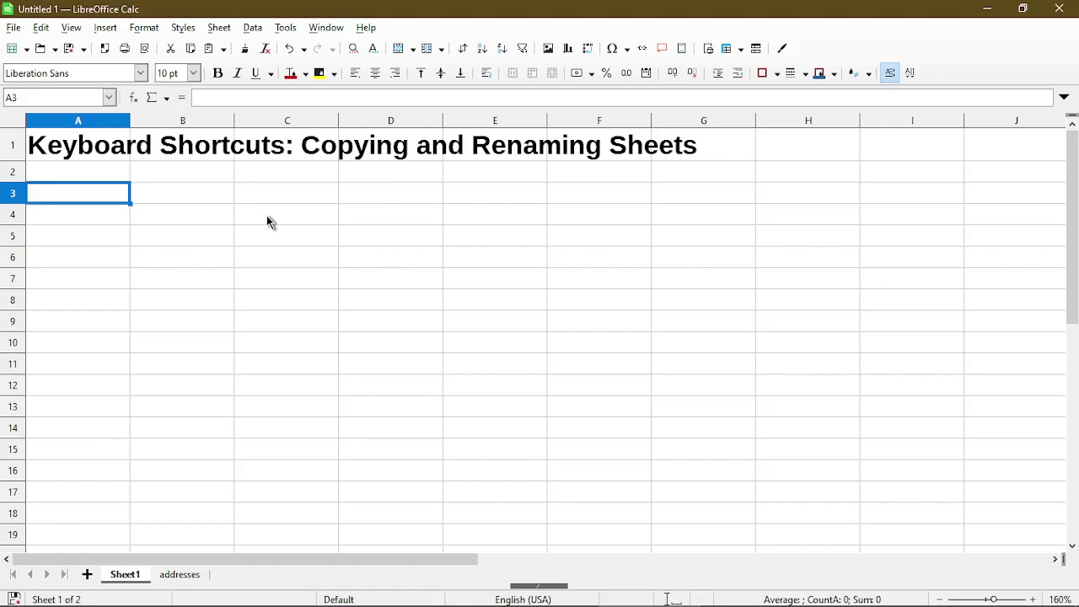
Duplicate the 'addresses' sheet from its tab menu, creating addresses_2.
{"action": "left_click", "coordinate": [180, 576]}
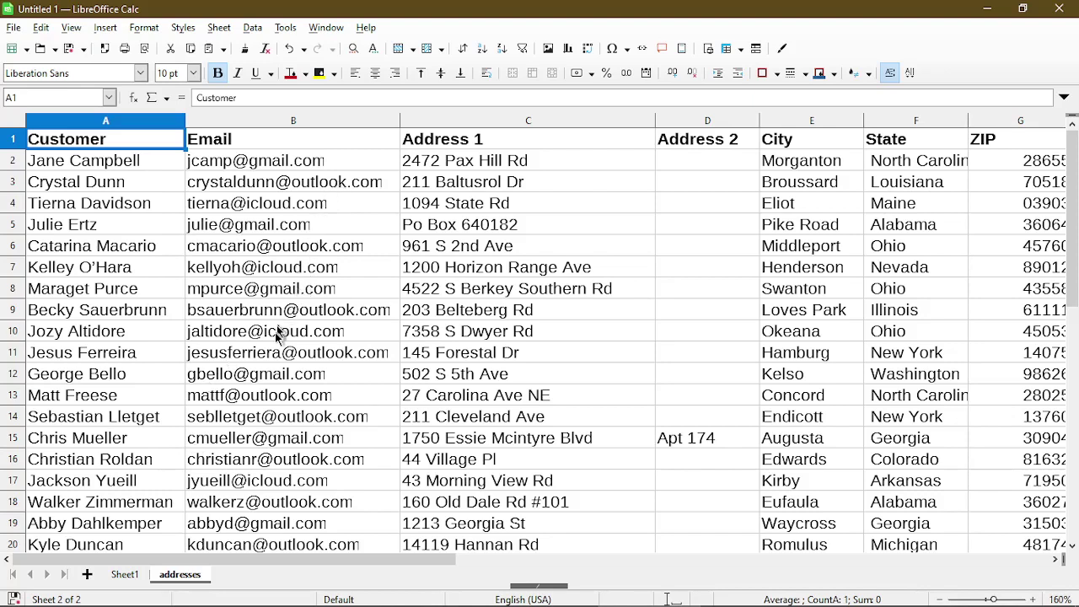
{"action": "right_click", "coordinate": [188, 580]}
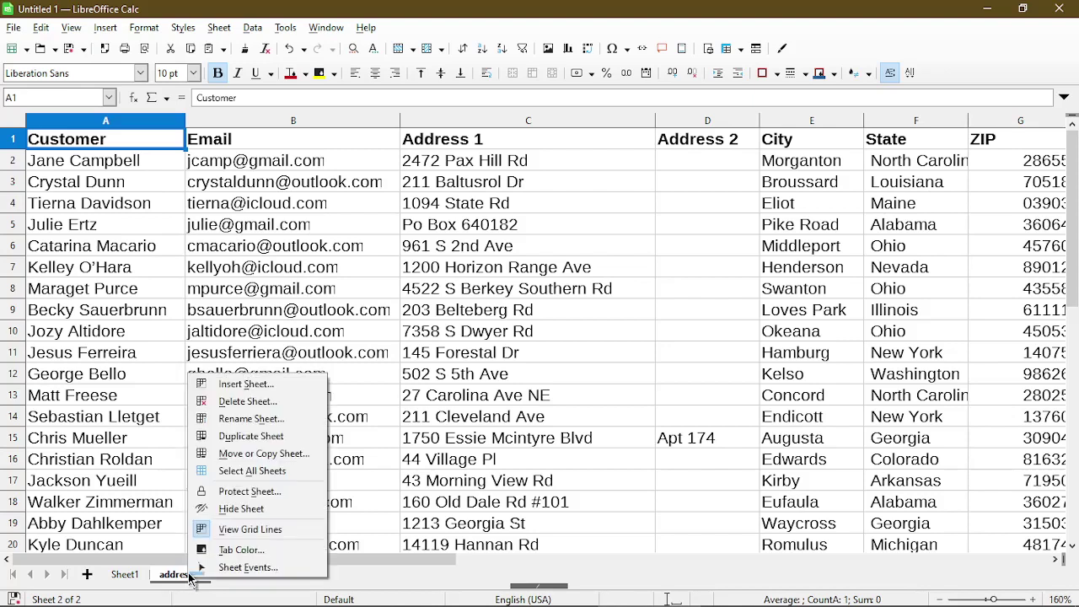
{"action": "left_click", "coordinate": [247, 440]}
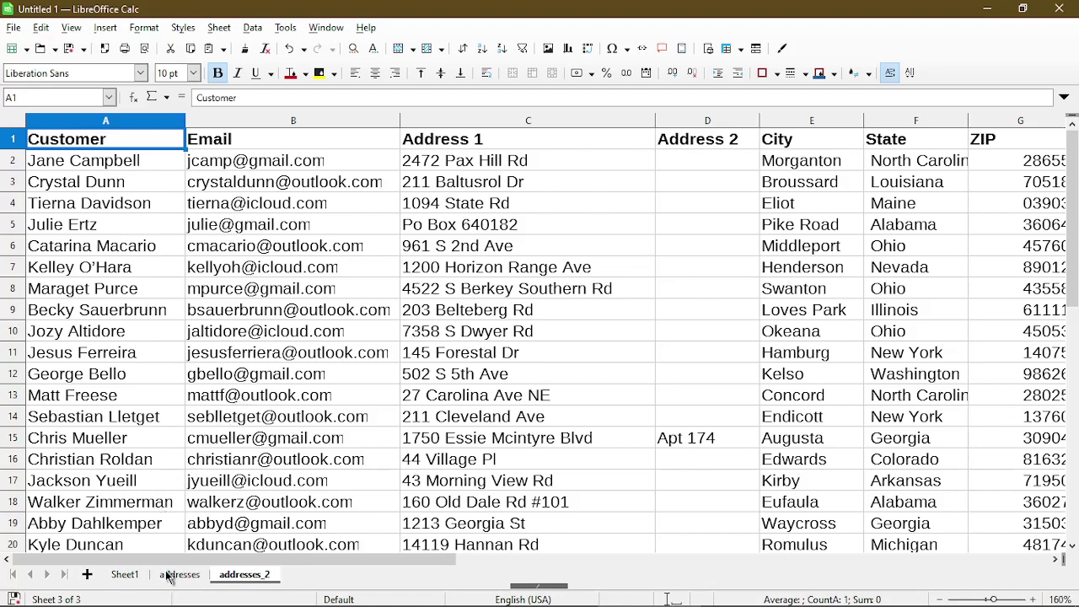
Ctrl-drag to copy the address sheets into addresses_3 and addresses_2_2, then check both.
{"action": "left_click_drag", "start_coordinate": [168, 575], "coordinate": [290, 582]}
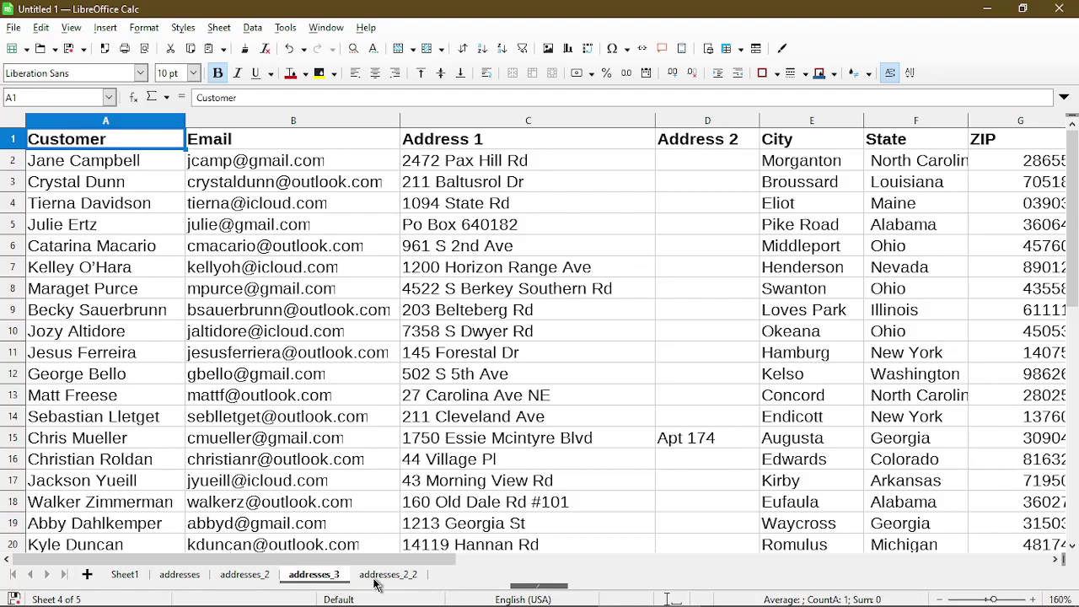
{"action": "left_click", "coordinate": [377, 578]}
{"action": "left_click", "coordinate": [318, 579]}
Delete the addresses_2_2 sheet and confirm with Yes.
{"action": "left_click", "coordinate": [370, 578]}
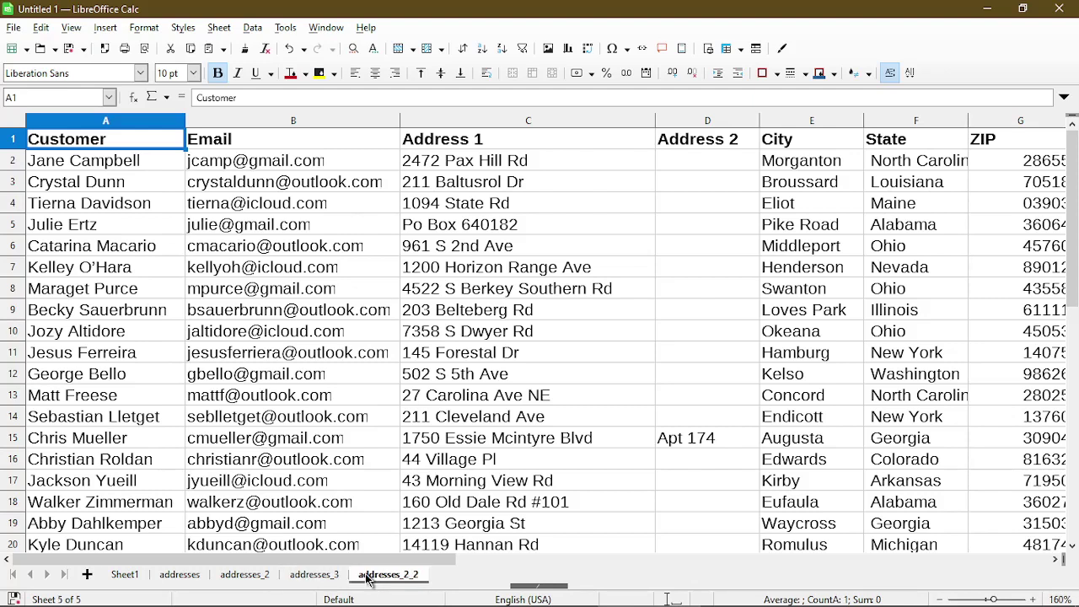
{"action": "right_click", "coordinate": [369, 578]}
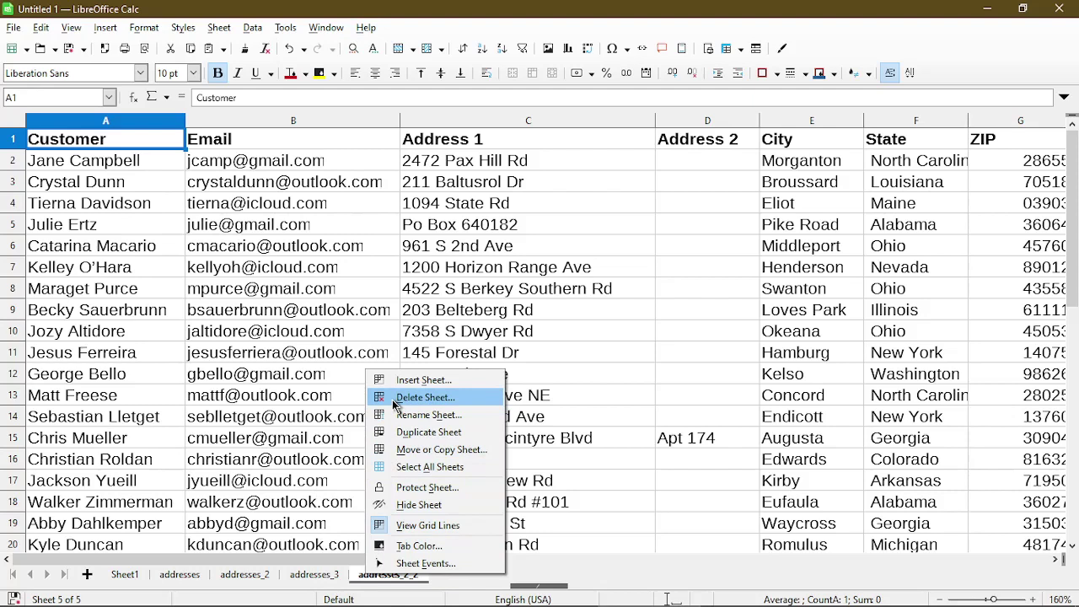
{"action": "left_click", "coordinate": [393, 404]}
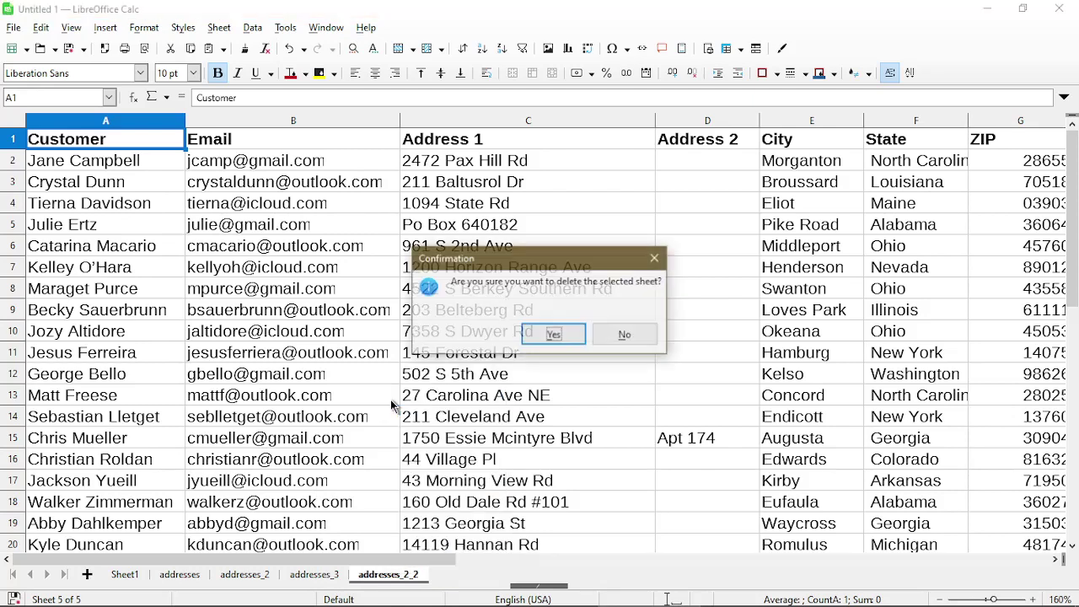
{"action": "left_click", "coordinate": [550, 335]}
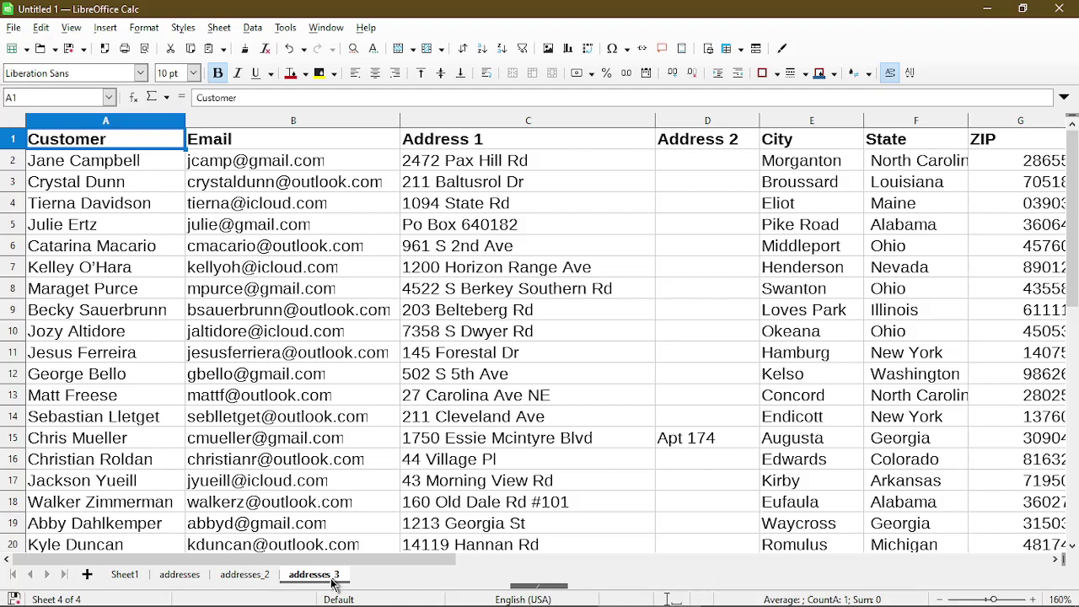
Ctrl-drag the addresses_3 tab rightward to create the copy addresses_3_2.
{"action": "left_click_drag", "start_coordinate": [333, 582], "coordinate": [373, 582]}
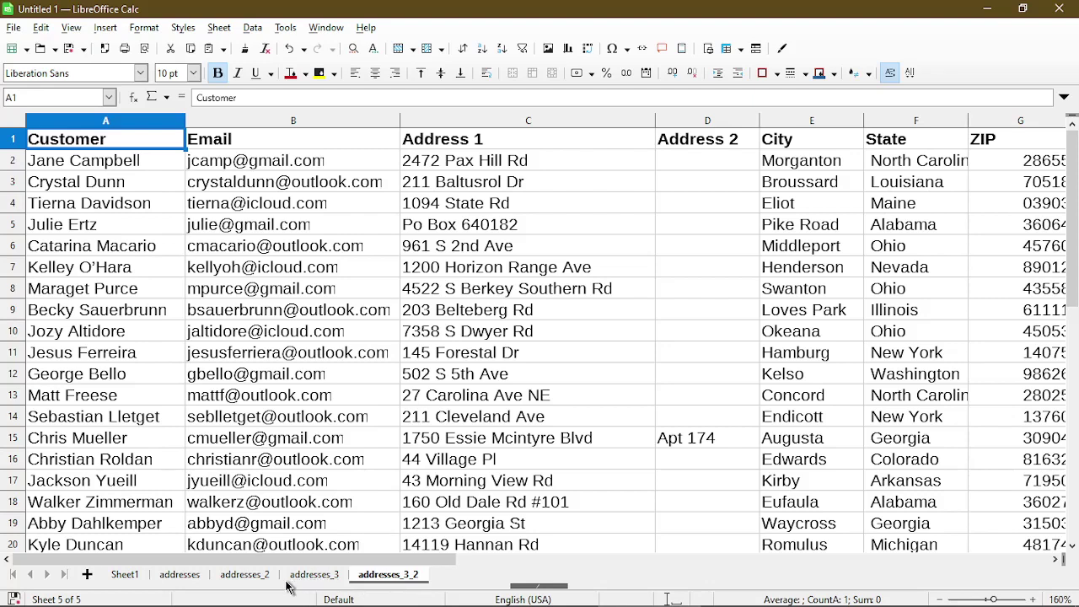
Rename the addresses_3_2 sheet to 'Addresses 4'.
{"action": "left_click", "coordinate": [380, 580], "text": "alt"}
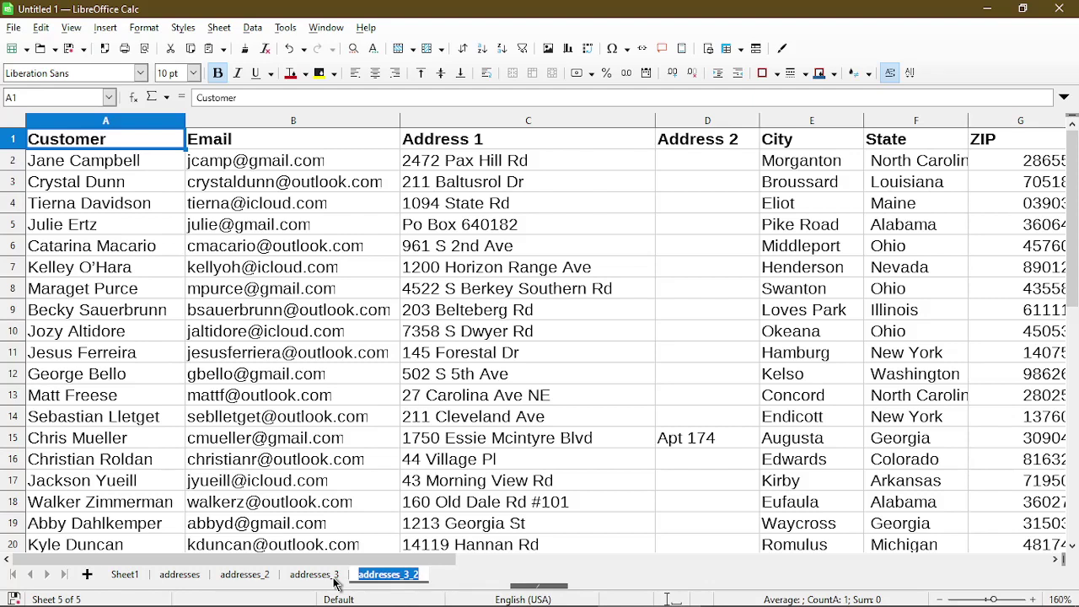
{"action": "key", "text": "End"}
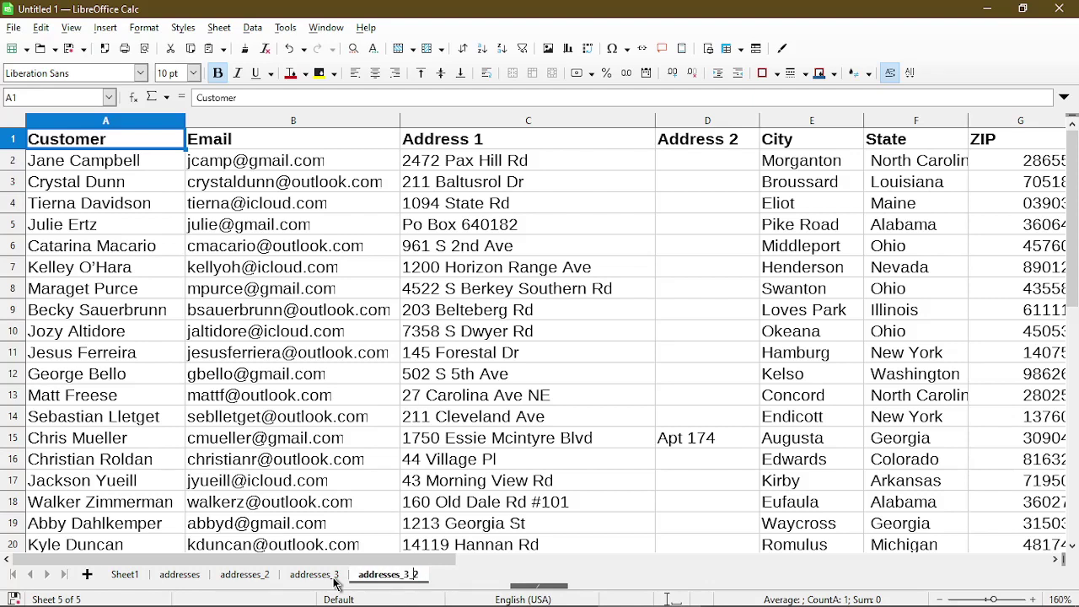
{"action": "key", "text": "Left"}
{"action": "key", "text": "Left"}
{"action": "key", "text": "Left"}
{"action": "key", "text": "Left"}
{"action": "key", "text": "Left"}
{"action": "key", "text": "Left"}
{"action": "key", "text": "Left"}
{"action": "key", "text": "Left"}
{"action": "key", "text": "Left"}
{"action": "key", "text": "Left"}
{"action": "key", "text": "Left"}
{"action": "key", "text": "Delete"}
{"action": "type", "text": "A"}
{"action": "key", "text": "Right"}
{"action": "key", "text": "Right"}
{"action": "key", "text": "Right"}
{"action": "key", "text": "Right"}
{"action": "key", "text": "Right"}
{"action": "key", "text": "Right"}
{"action": "key", "text": "Right"}
{"action": "key", "text": "Right"}
{"action": "key", "text": "Delete"}
{"action": "key", "text": "Delete"}
{"action": "type", "text": "4"}
{"action": "key", "text": "Delete"}
{"action": "key", "text": "Delete"}
{"action": "key", "text": "Return"}
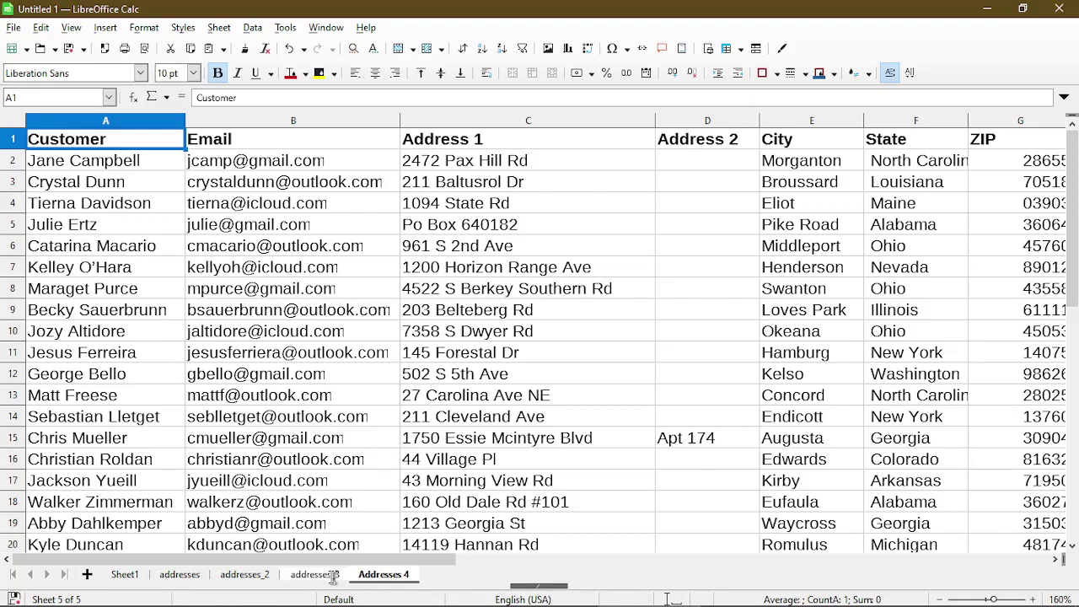
Rename the addresses_3 sheet to 'Addresses 3'.
{"action": "left_click", "coordinate": [333, 576], "text": "alt"}
{"action": "key", "text": "Home"}
{"action": "key", "text": "Delete"}
{"action": "type", "text": "A"}
{"action": "key", "text": "End"}
{"action": "key", "text": "Left"}
{"action": "key", "text": "BackSpace"}
{"action": "key", "text": "Return"}
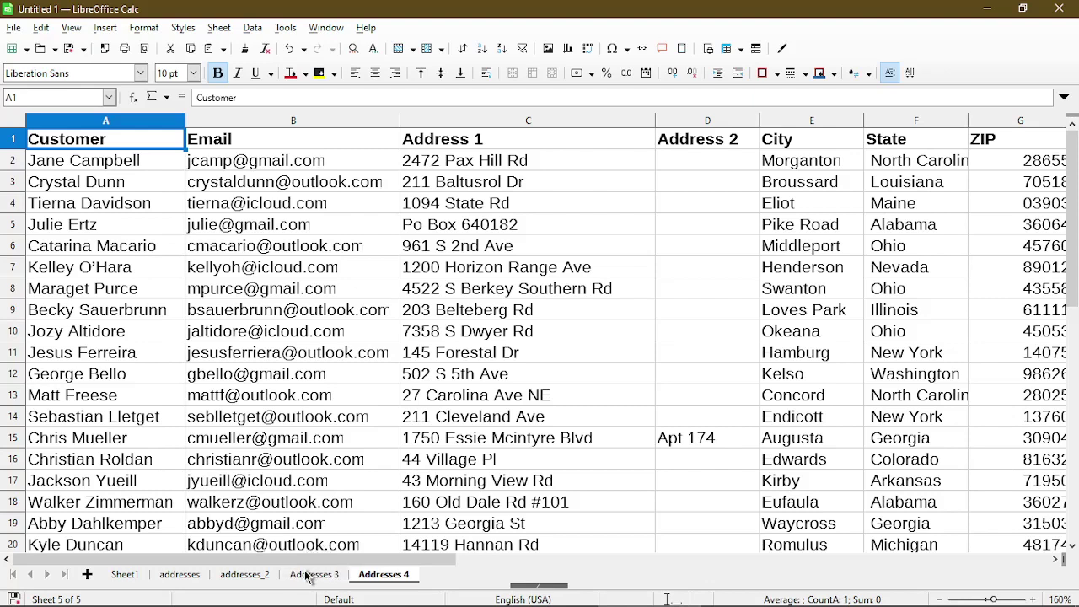
Show the 'Addresses 3' sheet, the fourth of five tabs.
{"action": "left_click", "coordinate": [309, 577]}
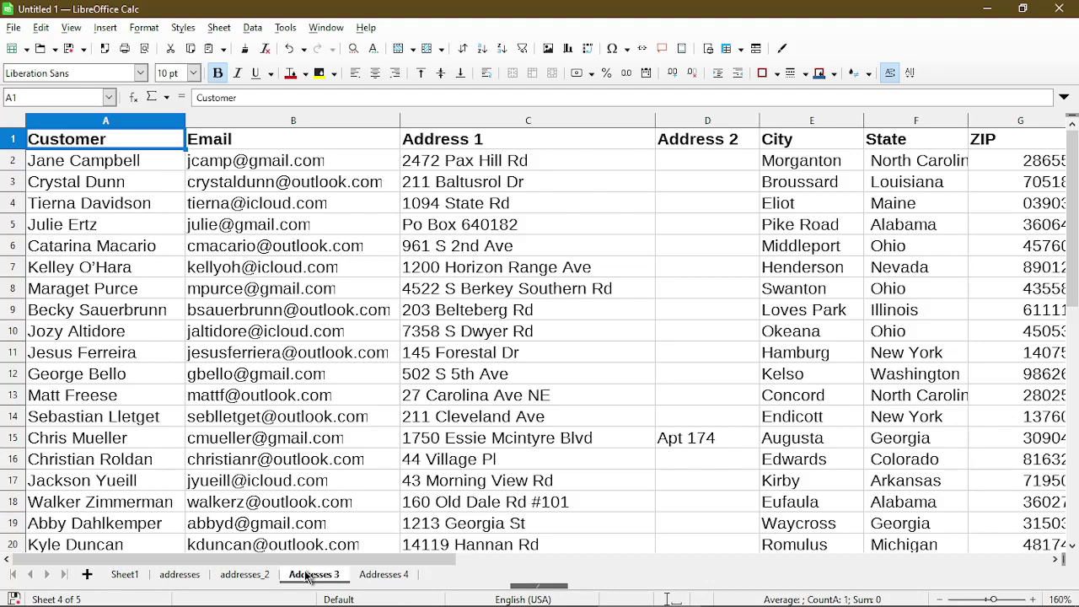